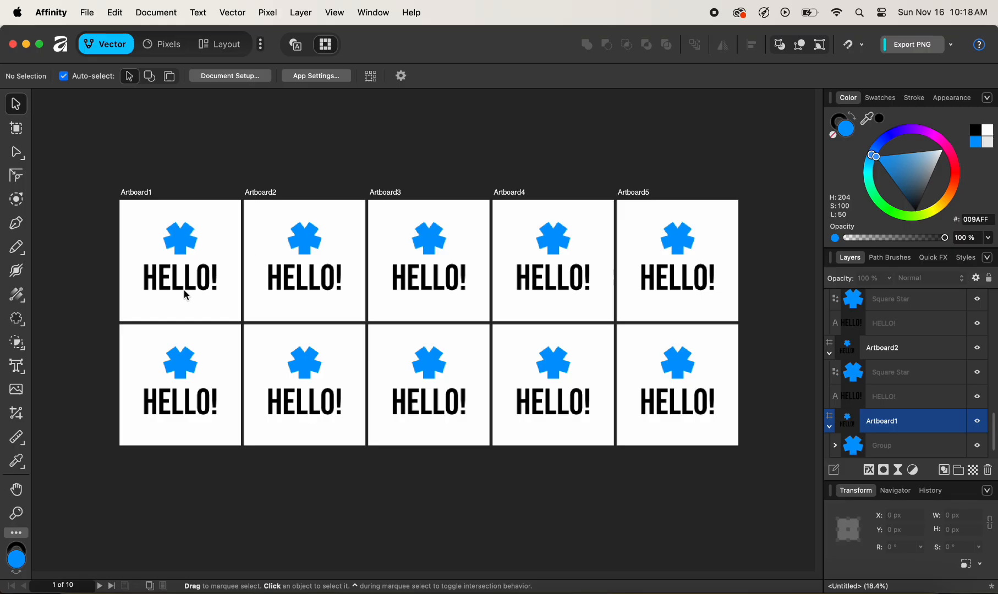
# Try a green 14FF00 fill on the star group in Artboard1 and undo the colour change
pyautogui.click(183, 248)
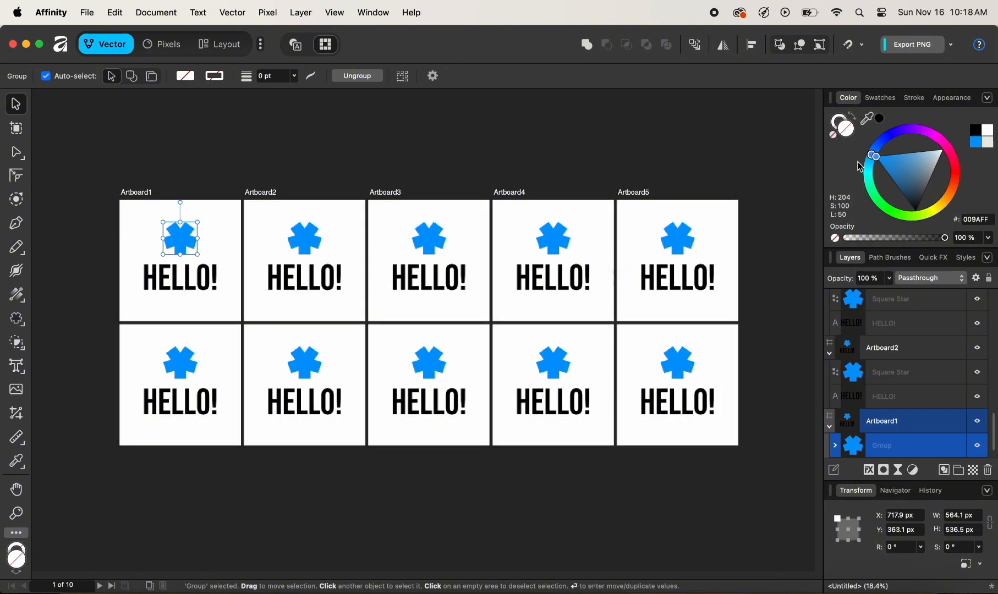
pyautogui.moveTo(870, 161); pyautogui.dragTo(888, 222)
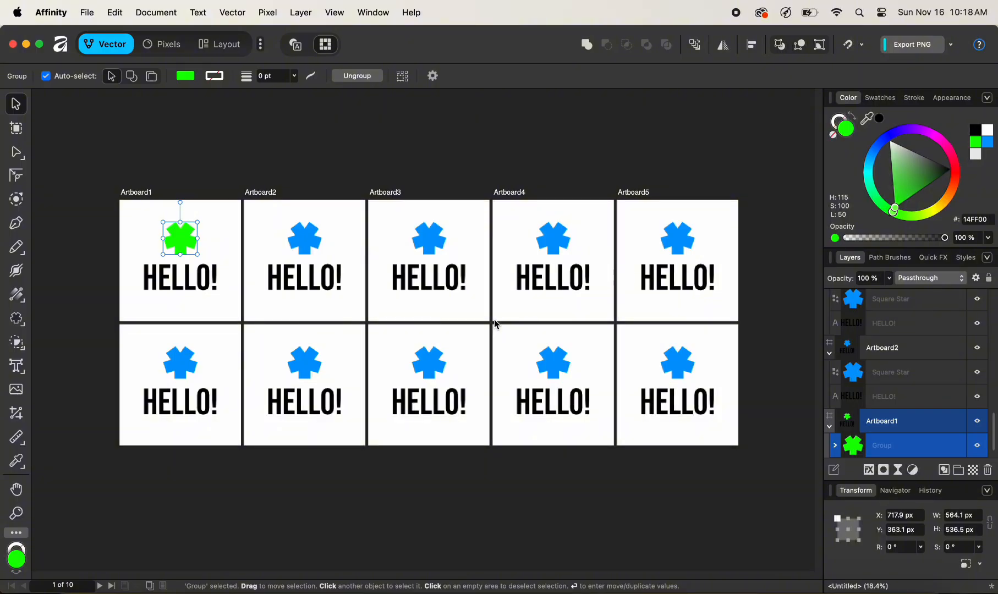
pyautogui.press('super+z')
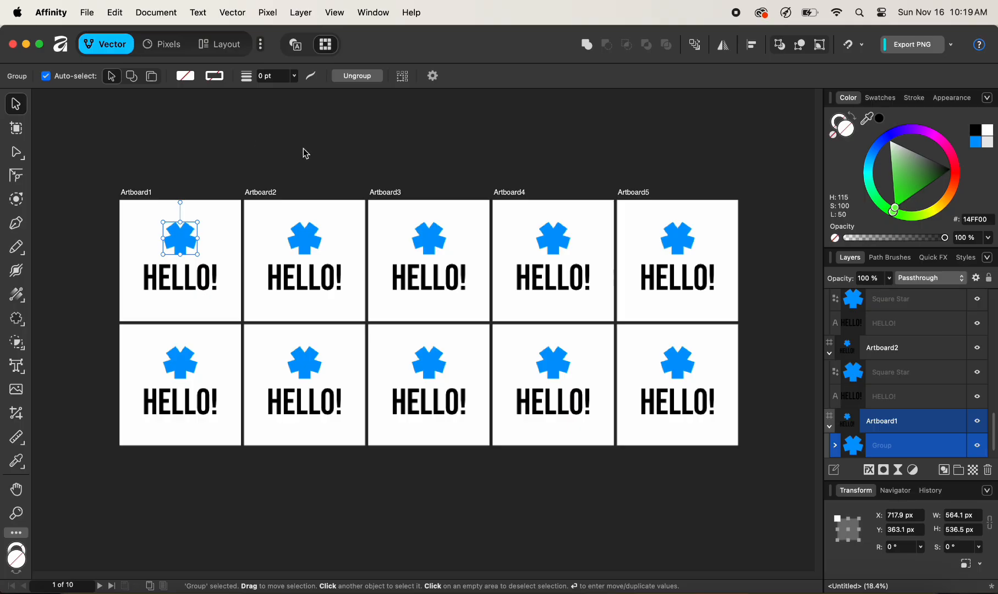
# Show the Symbols panel and create a symbol from the star group in Artboard1
pyautogui.click(374, 13)
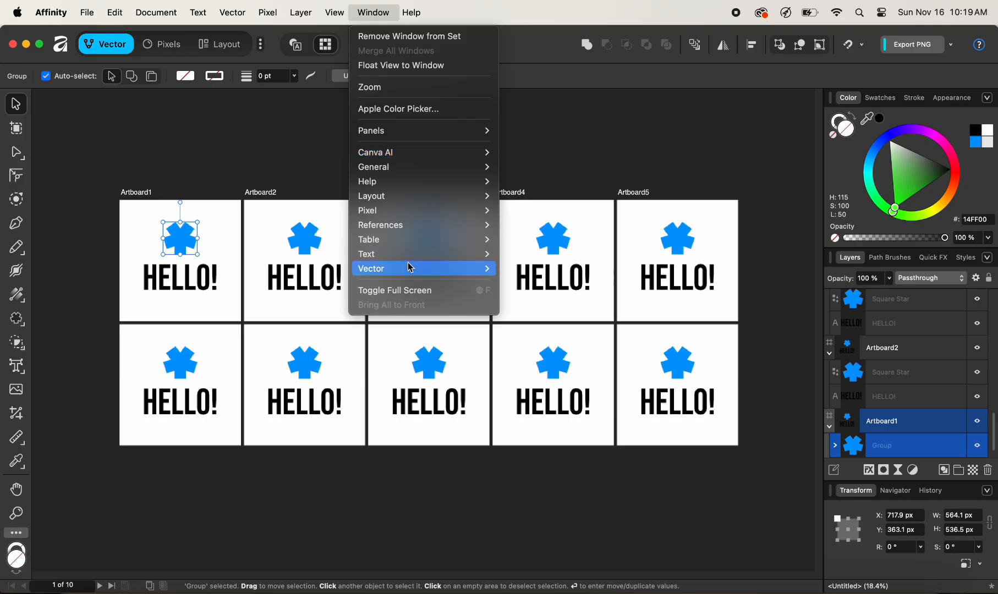
pyautogui.moveTo(410, 268)
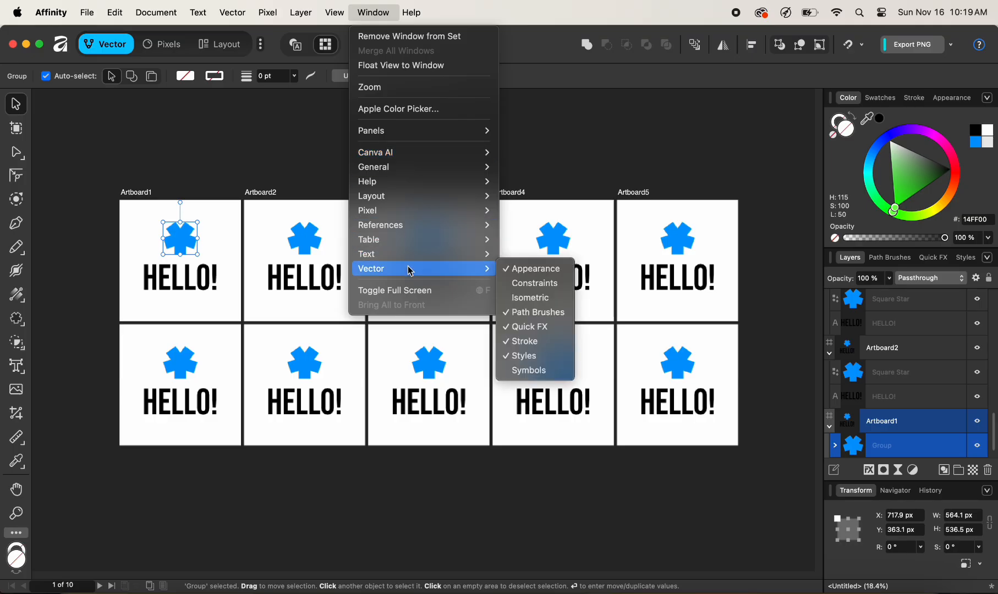
pyautogui.click(522, 372)
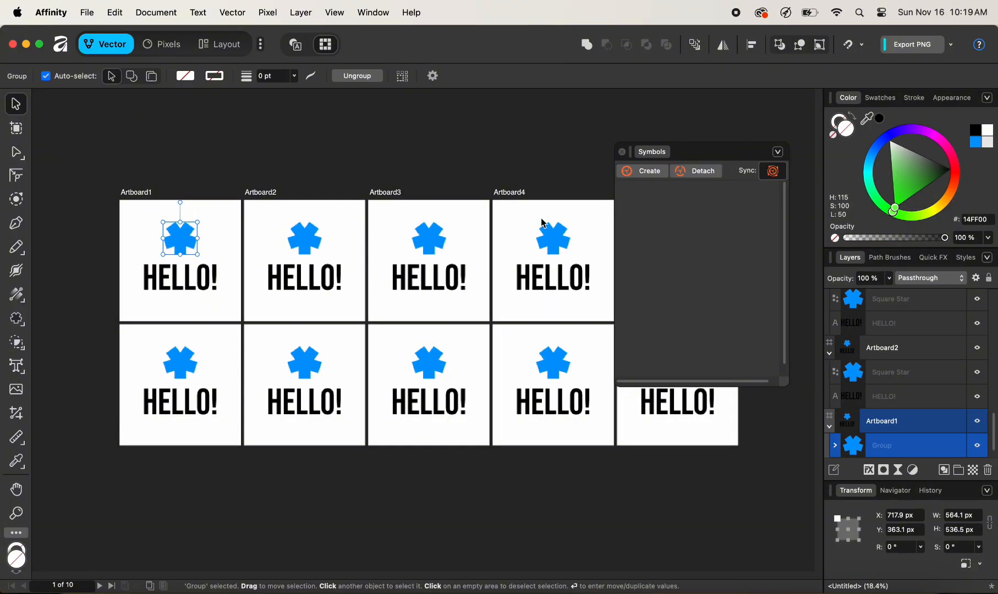
pyautogui.click(645, 175)
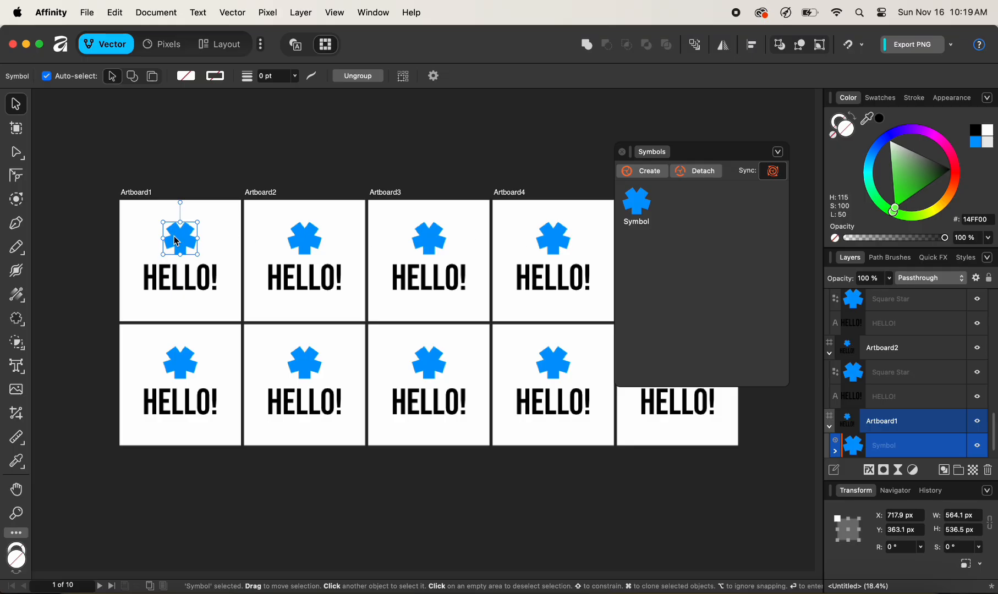
# Rename the new star symbol as Logo 1
pyautogui.rightClick(639, 207)
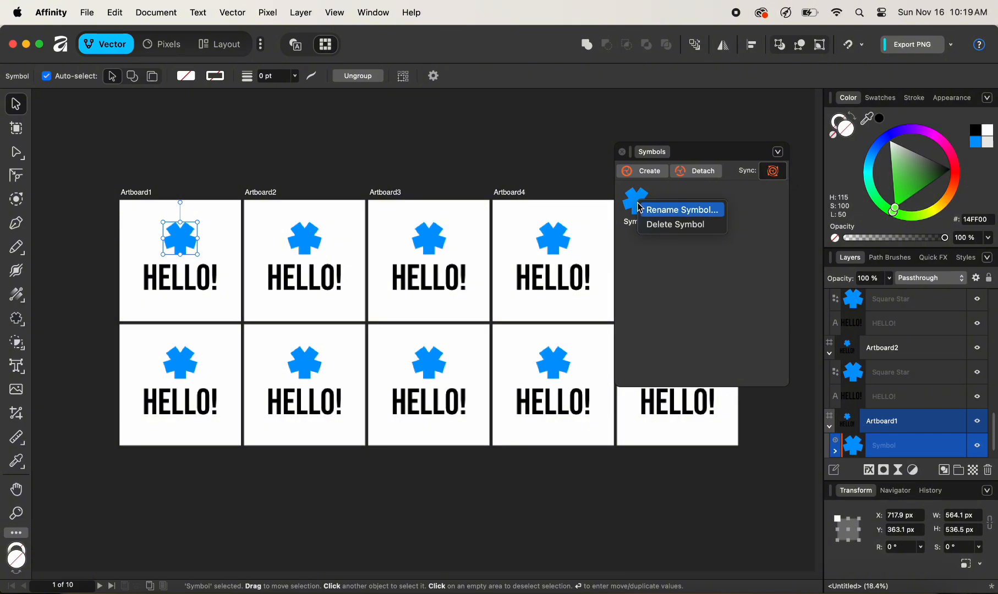
pyautogui.click(694, 210)
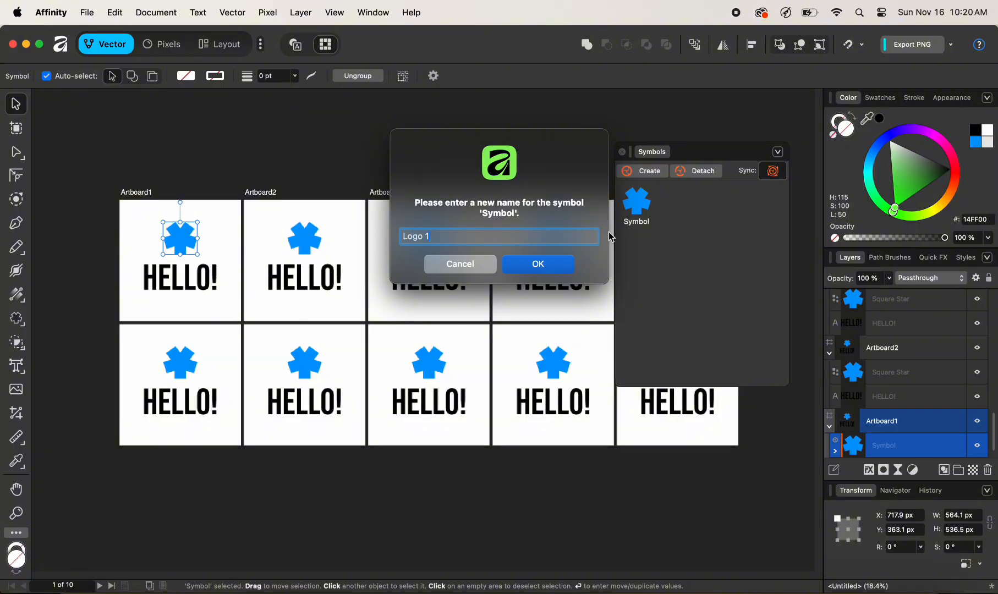
pyautogui.click(538, 264)
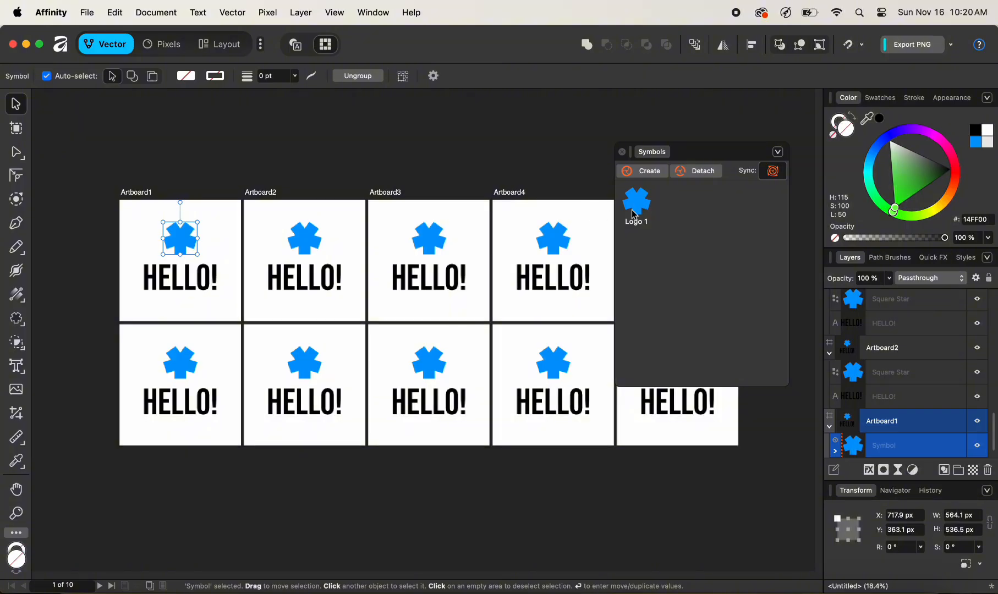
# Place an instance of the Logo 1 symbol on Artboard2 and delete the original star shape there
pyautogui.moveTo(641, 208); pyautogui.dragTo(337, 241)
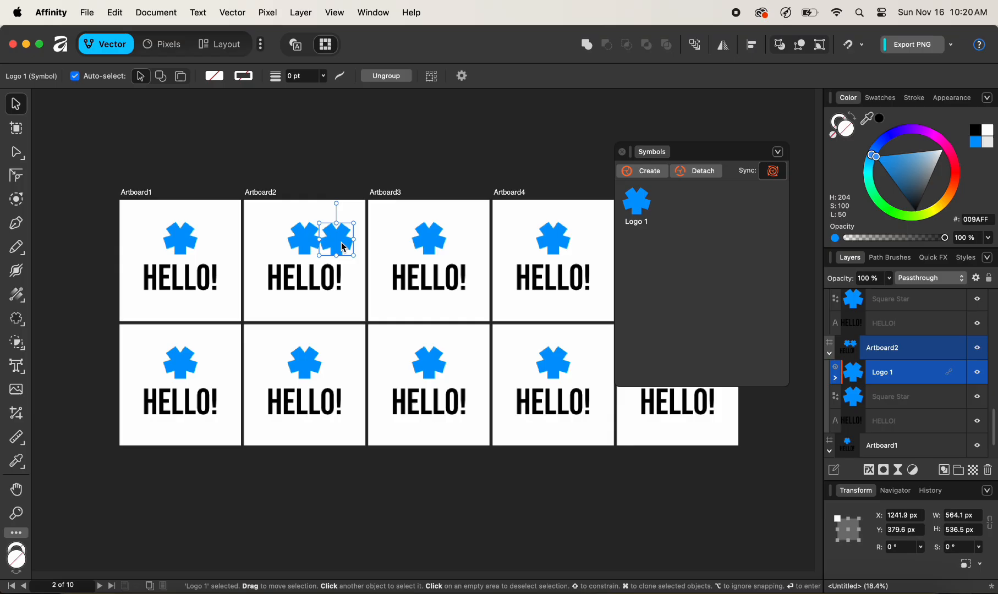
pyautogui.click(309, 244)
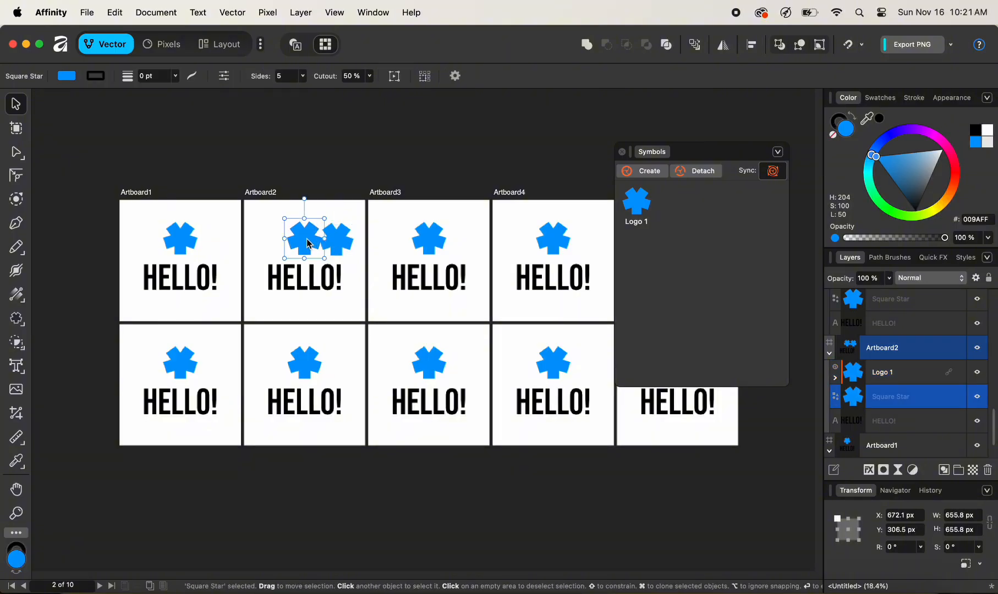
pyautogui.press('Delete')
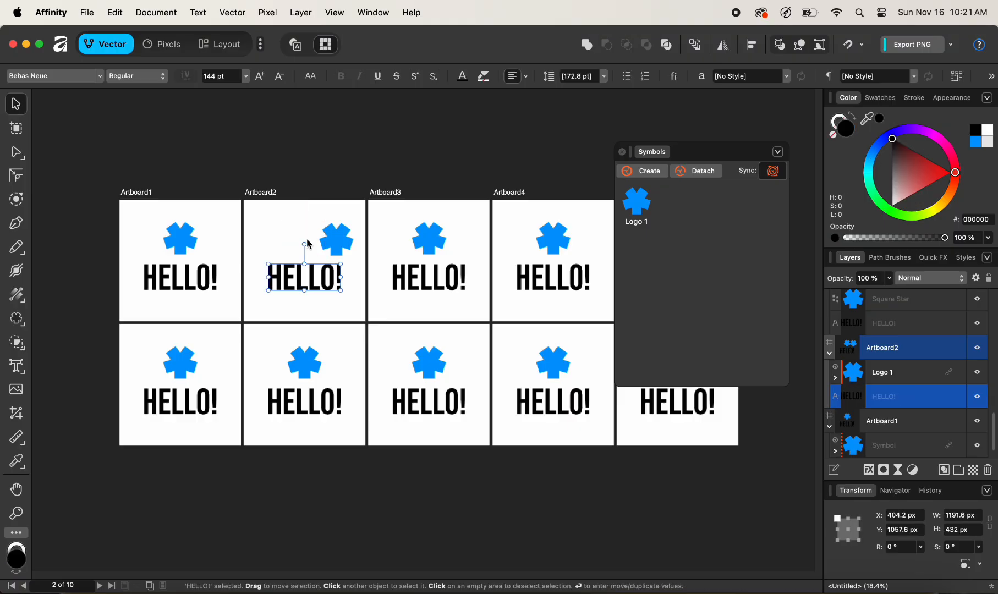
# Centre the Logo 1 instance horizontally on Artboard2
pyautogui.click(338, 239)
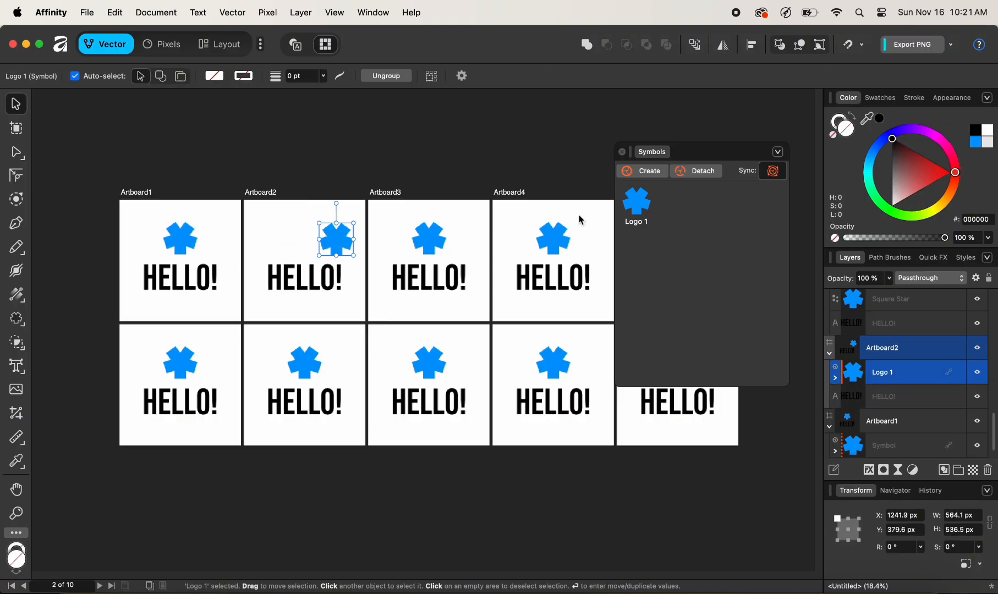
pyautogui.click(750, 50)
pyautogui.click(905, 89)
pyautogui.click(322, 177)
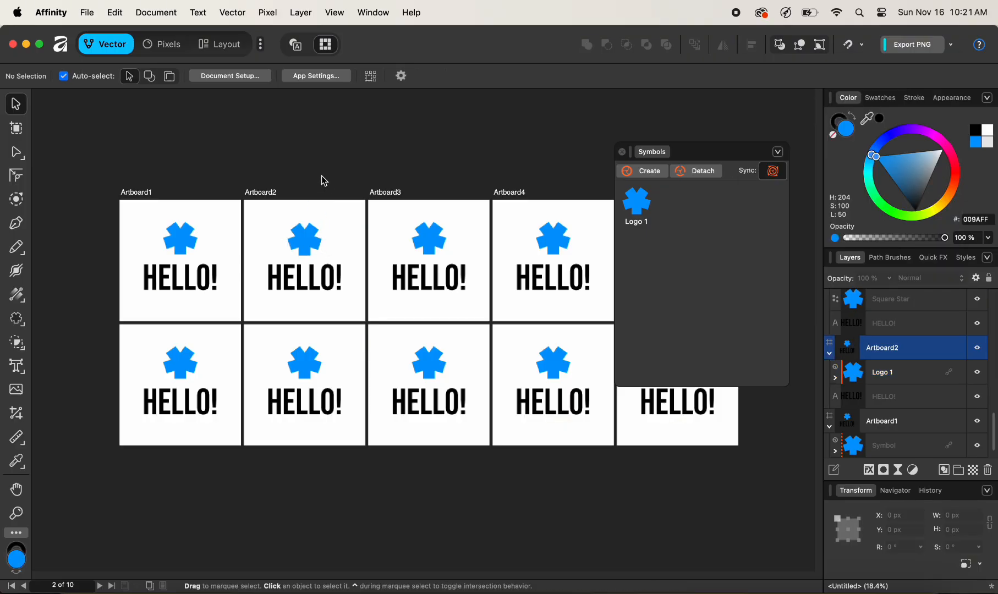
# Align the top edges of the star symbols on Artboard1 and Artboard2, relative to the selection bounds
pyautogui.click(307, 242)
pyautogui.keyDown('shift'); pyautogui.click(191, 243); pyautogui.keyUp('shift')
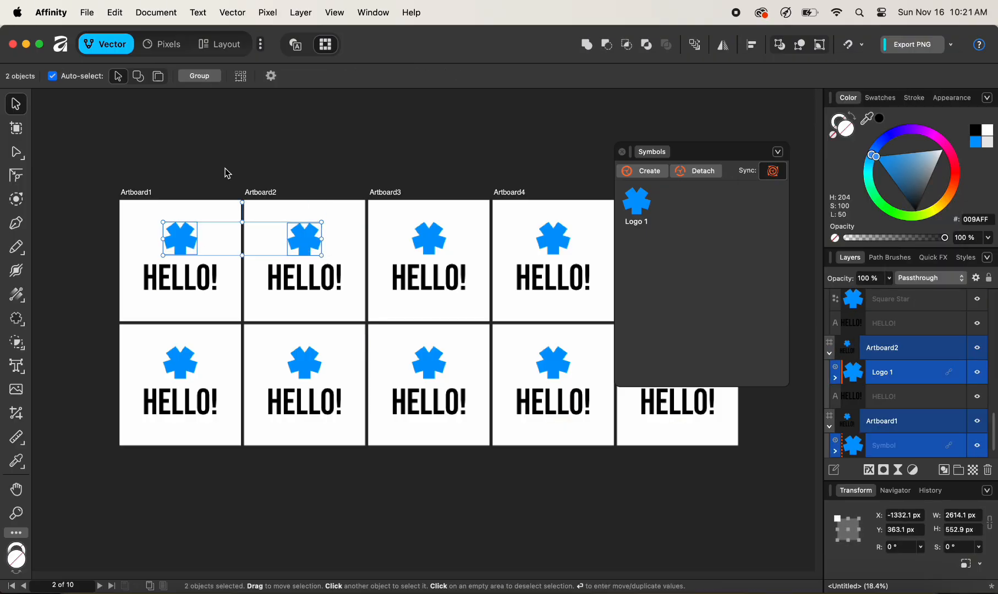
pyautogui.click(753, 45)
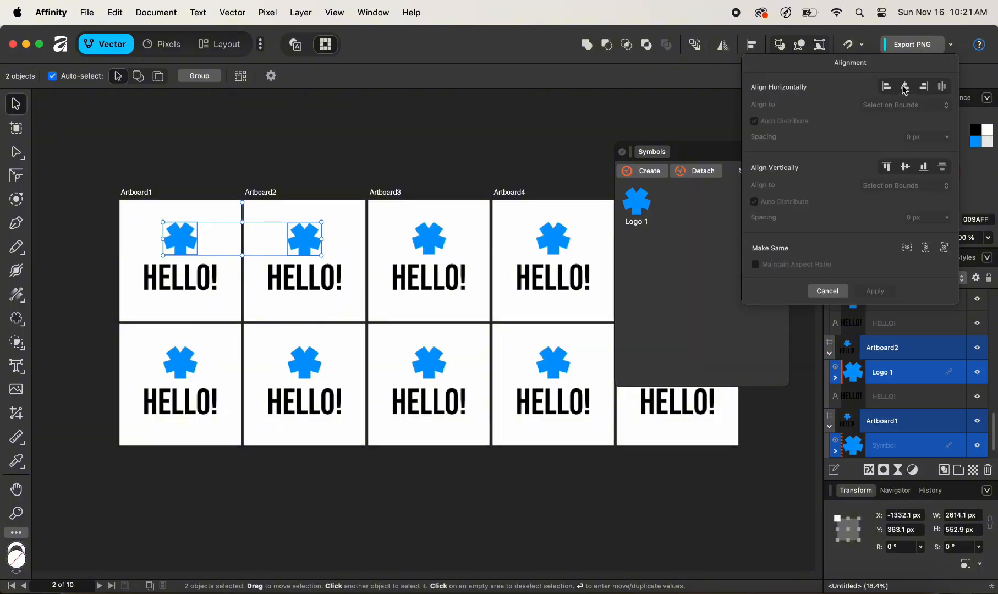
pyautogui.click(889, 167)
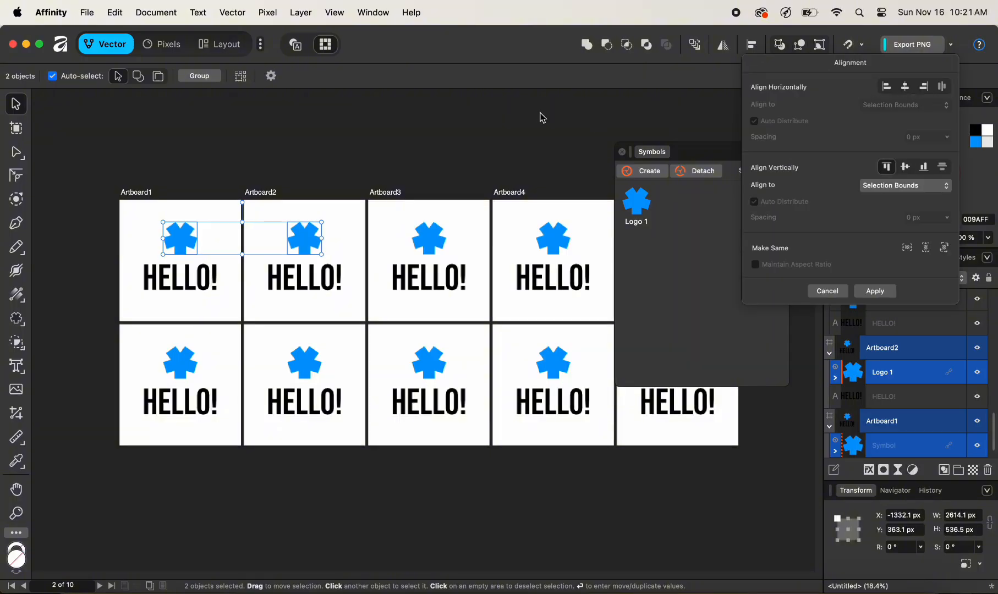
pyautogui.click(495, 179)
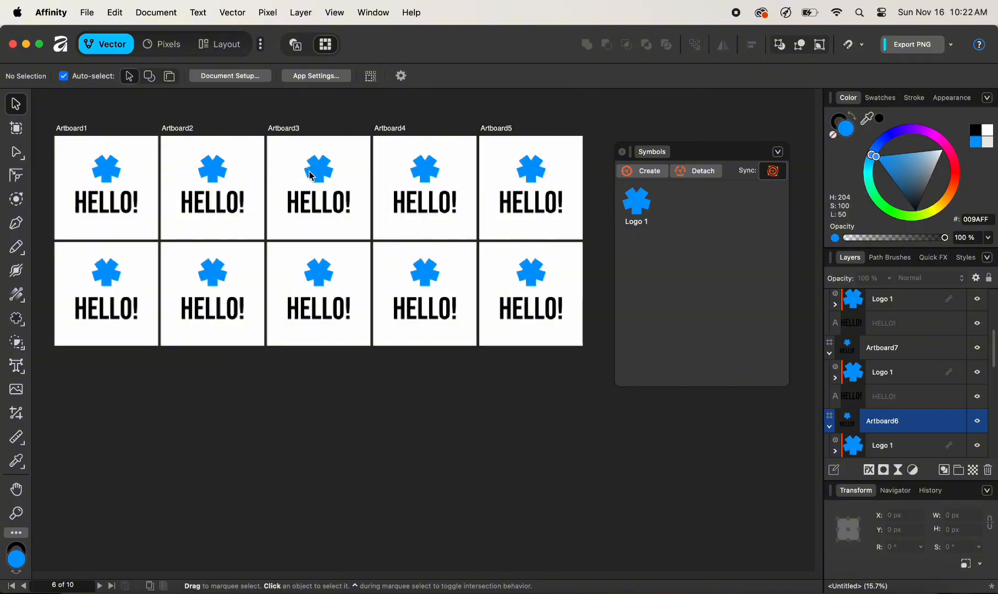
# Recolour the linked star symbol to turquoise 00FFE5 through its instance on Artboard1
pyautogui.click(106, 172)
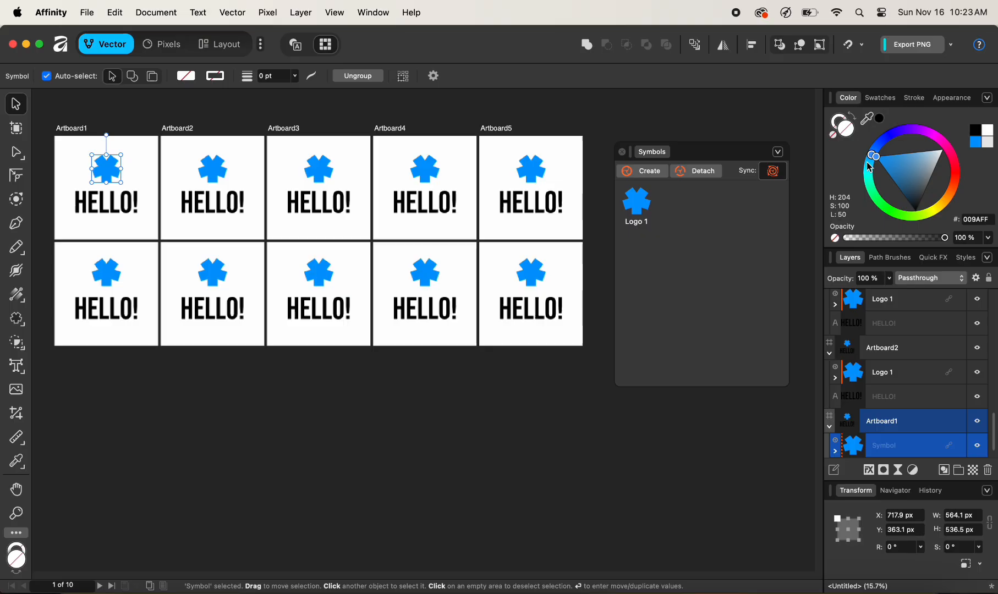
pyautogui.moveTo(869, 169)
pyautogui.mouseDown()
pyautogui.moveTo(872, 195)
pyautogui.moveTo(886, 110)
pyautogui.moveTo(859, 213)
pyautogui.moveTo(857, 178)
pyautogui.mouseUp()
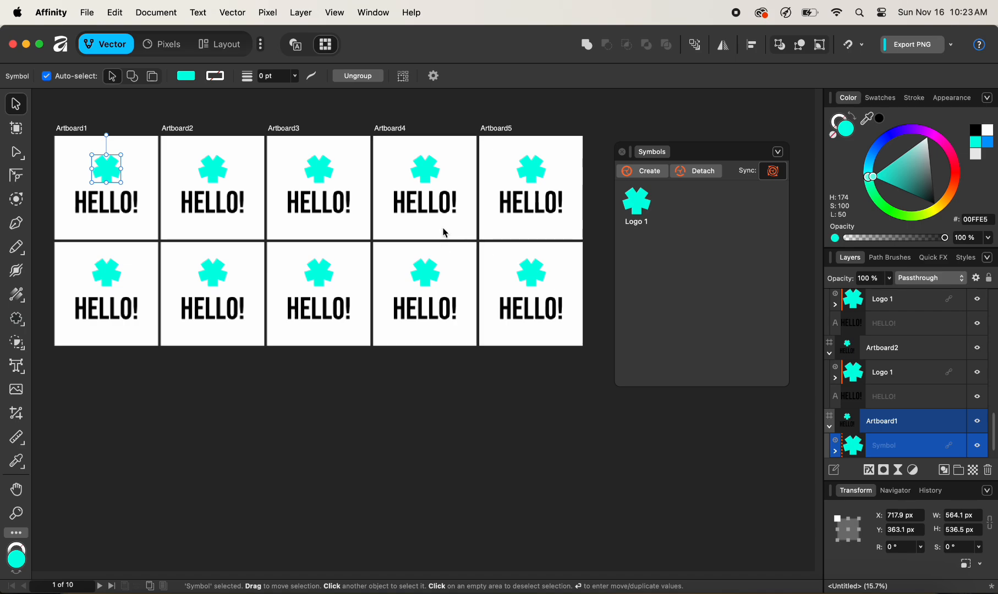
pyautogui.click(107, 205)
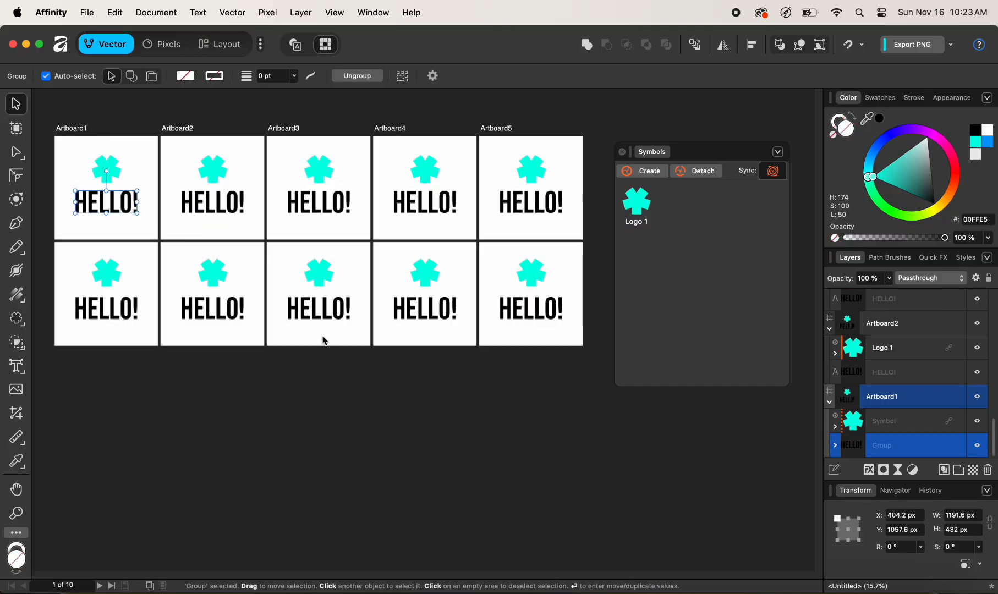
pyautogui.click(536, 365)
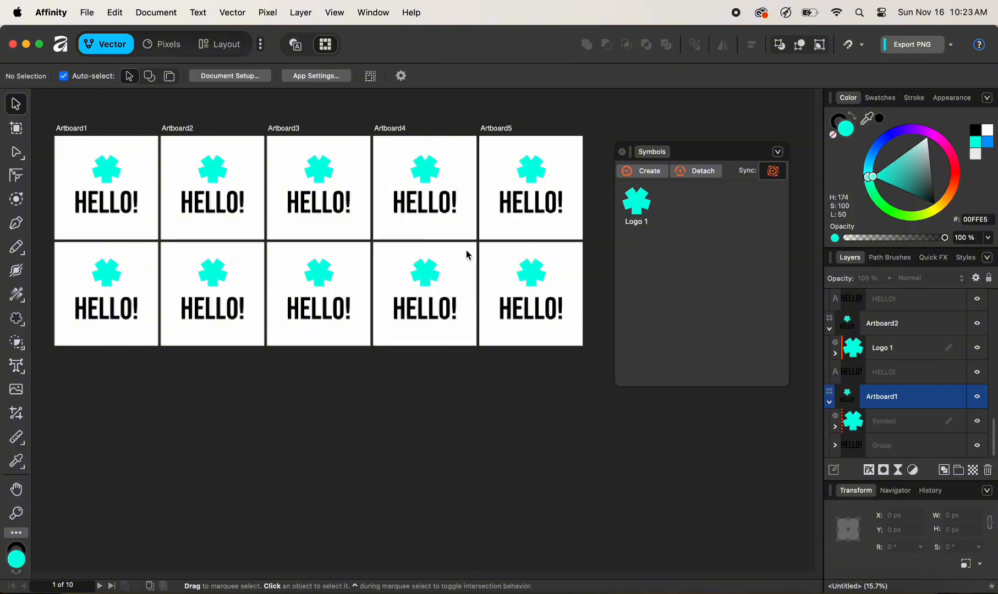
# Detach the Logo 1 instance on Artboard9 from its symbol
pyautogui.click(428, 275)
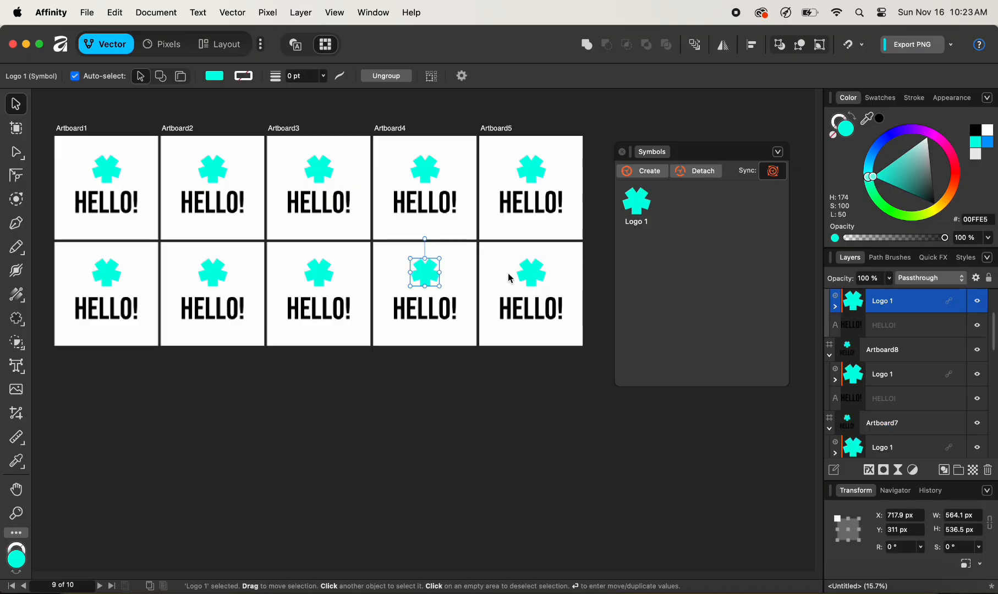
pyautogui.click(697, 171)
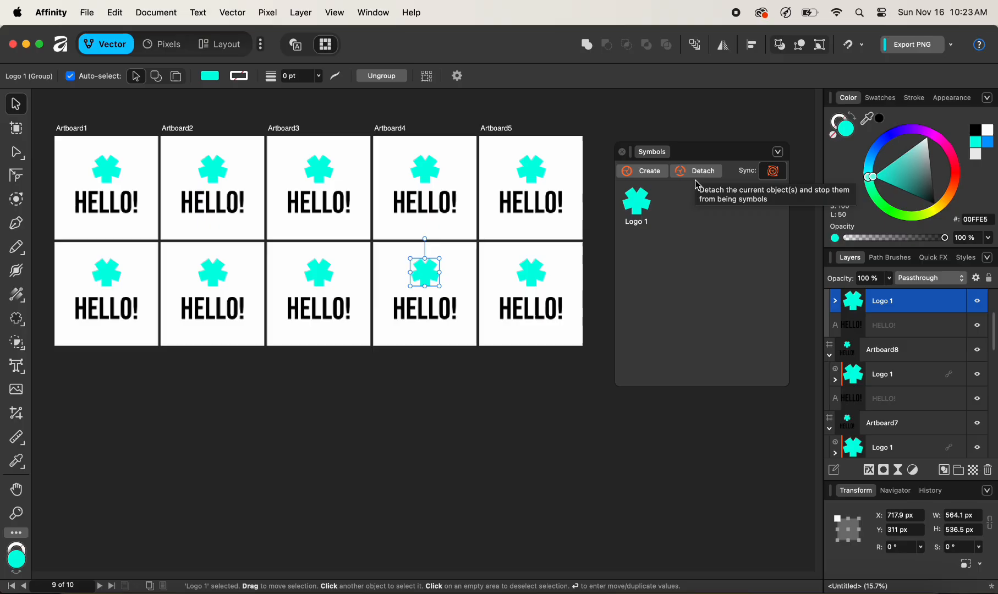
pyautogui.click(428, 370)
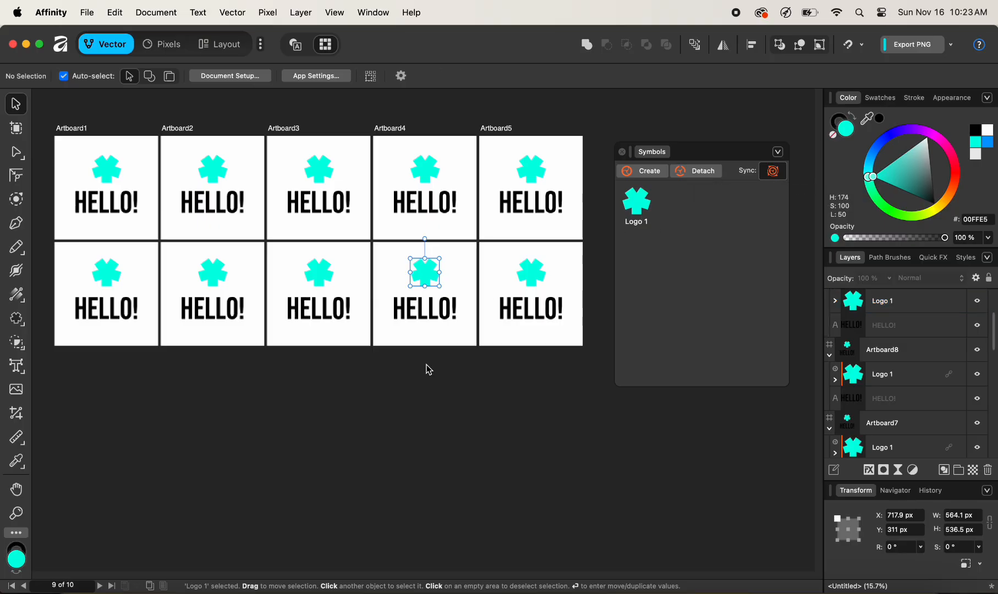
# Recolour the star symbol on Artboard1 to green 00FF3F
pyautogui.click(116, 171)
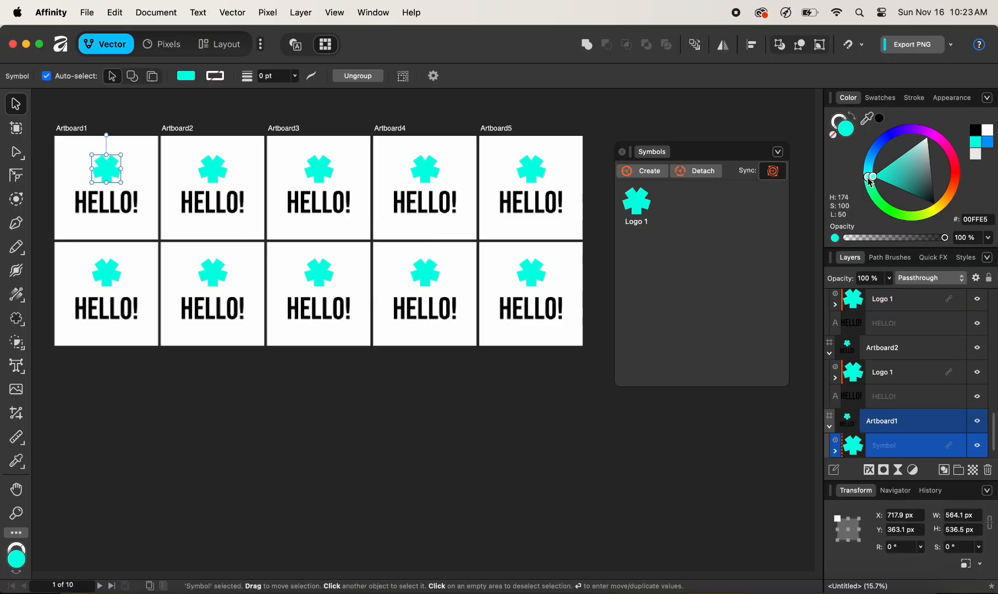
pyautogui.moveTo(871, 181); pyautogui.dragTo(883, 201)
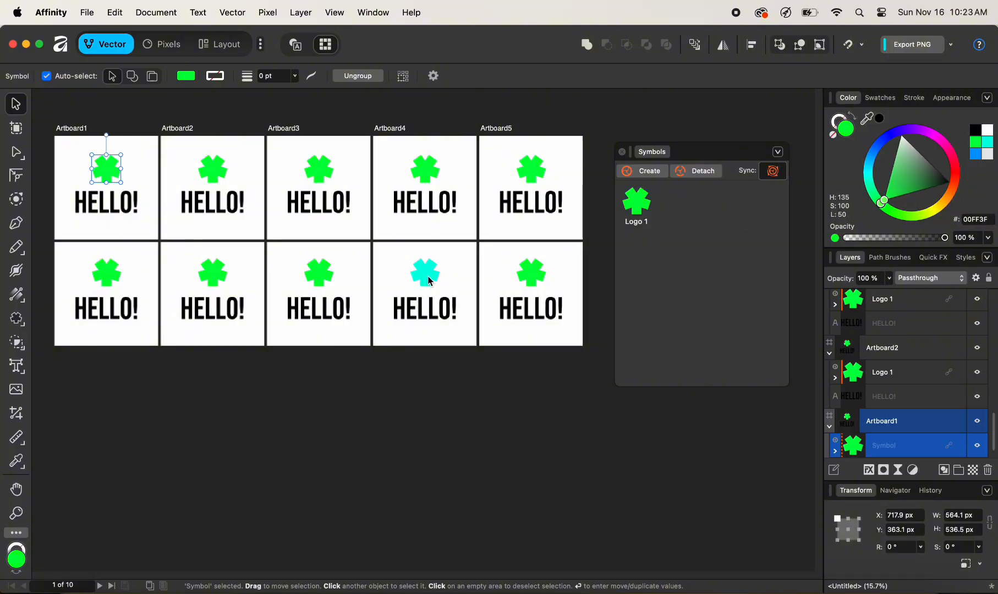